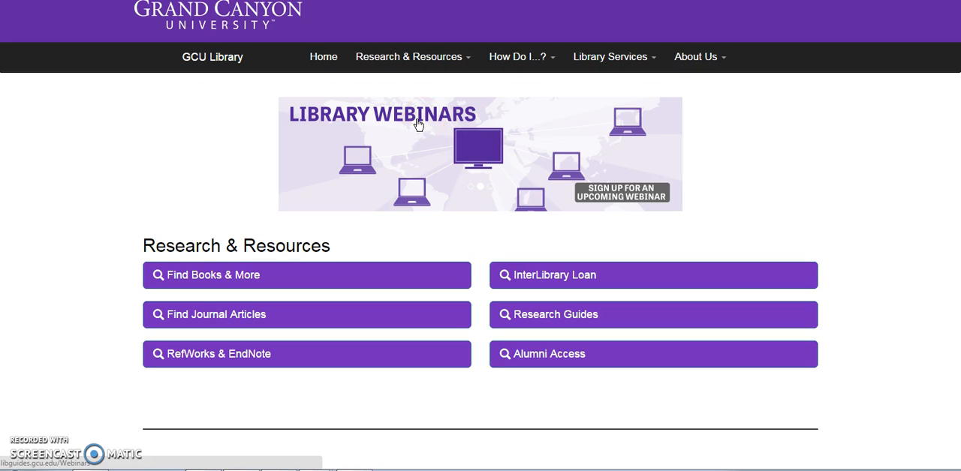
# - Open the library's journal article search and limit it to peer-reviewed articles in the Education subject
pyautogui.click(169, 149)
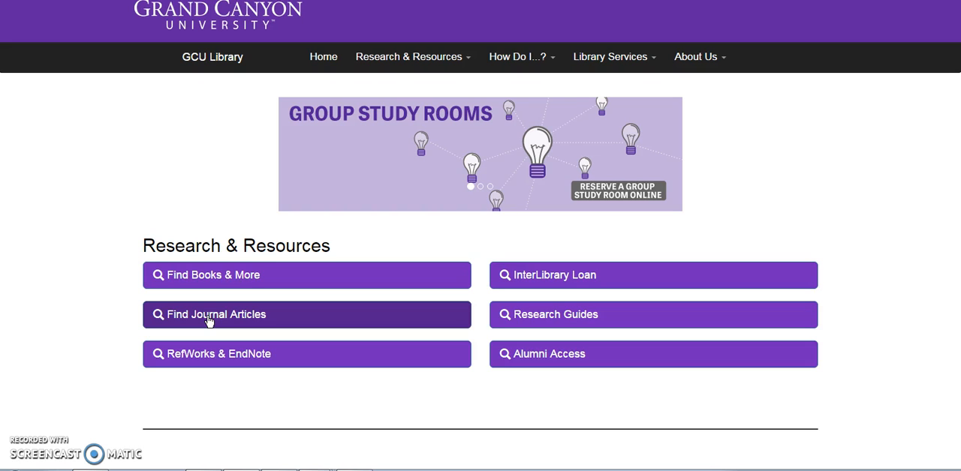
pyautogui.click(209, 322)
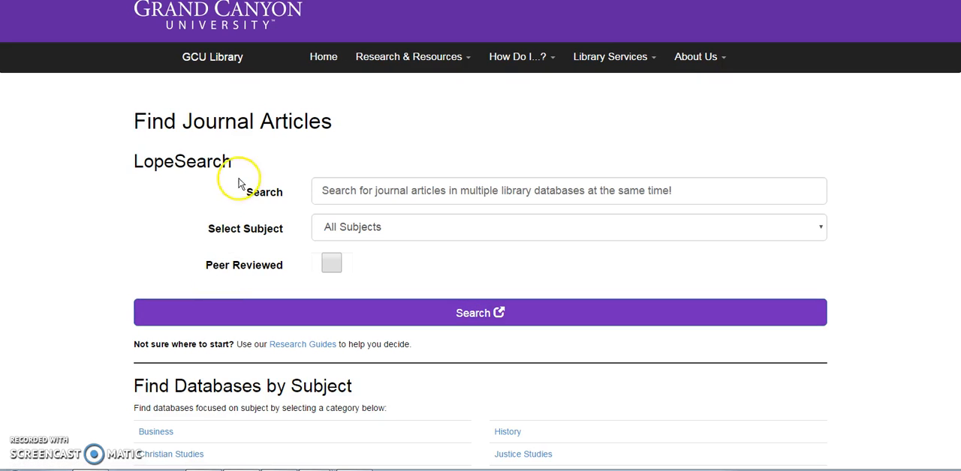
pyautogui.click(332, 264)
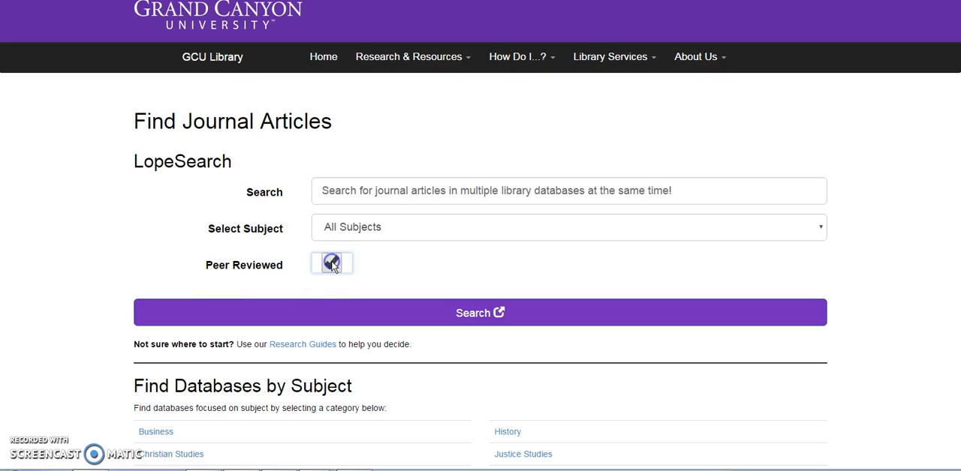
pyautogui.click(353, 227)
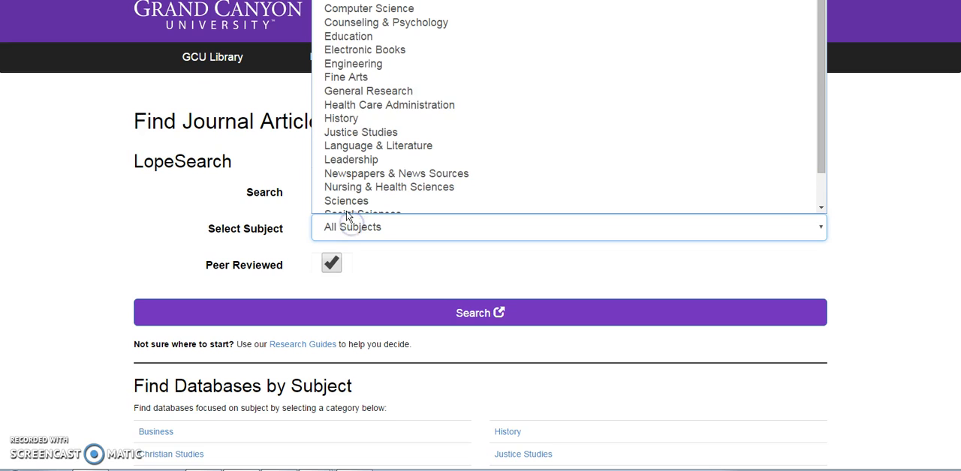
pyautogui.click(353, 37)
# - Search the journal articles for "Differentiated Instruction"
pyautogui.click(333, 191)
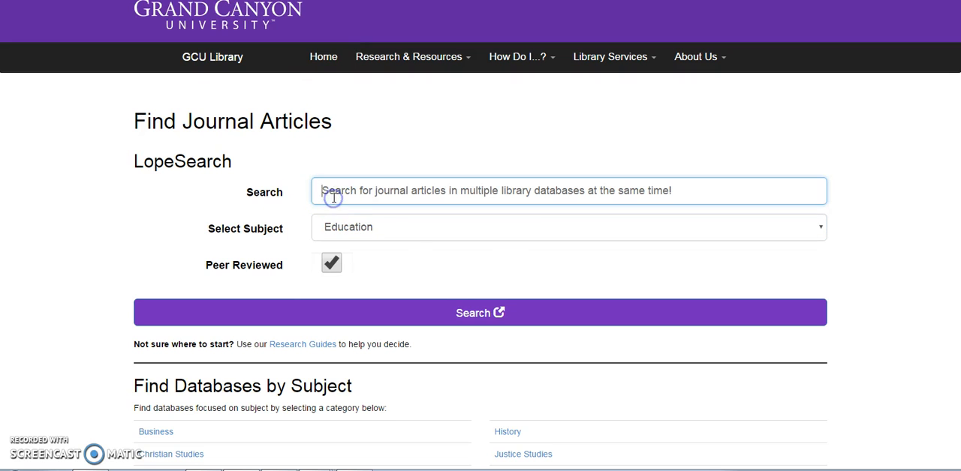
pyautogui.write('Diff')
pyautogui.click(333, 212)
pyautogui.click(404, 320)
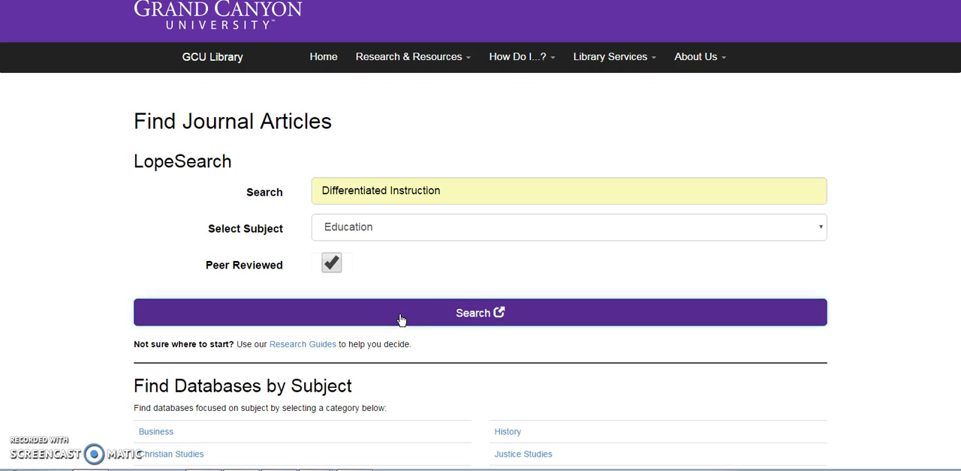
pyautogui.click(262, 96)
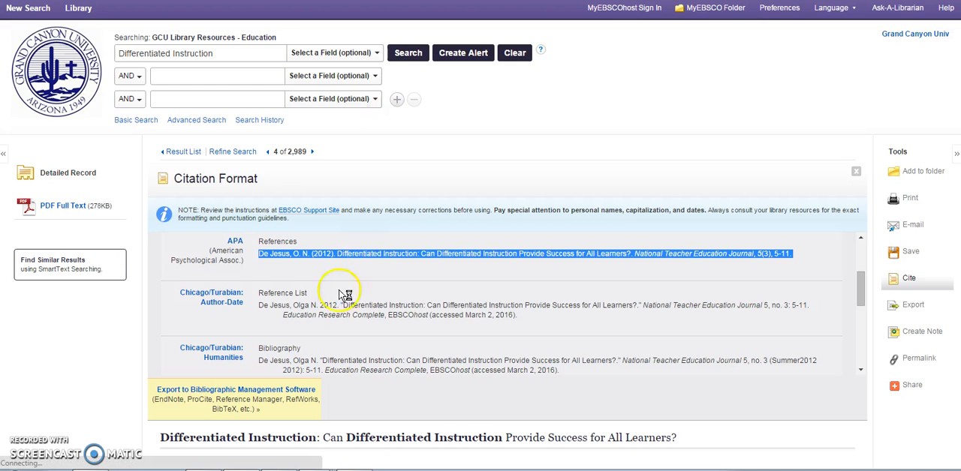
pyautogui.click(338, 312)
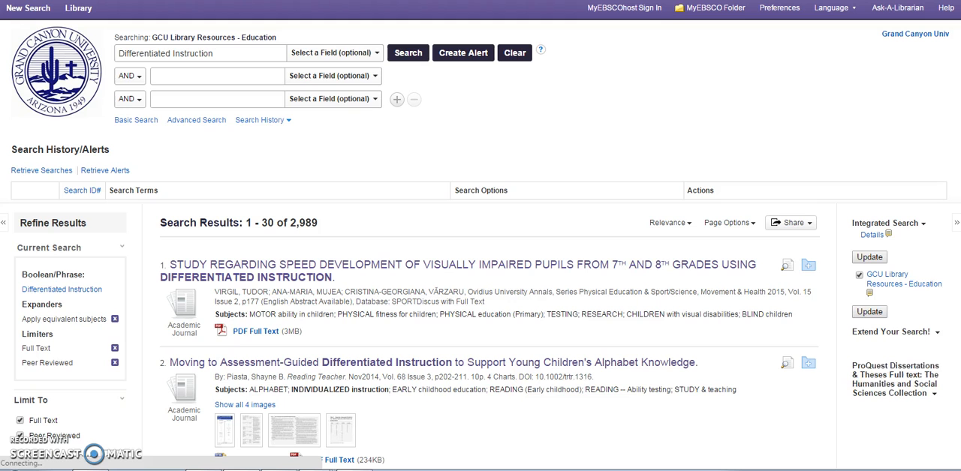
# - Open the article "Differentiated Instruction: Can Differentiated Instruction Provide Success for All Learners?" and review its detailed record and abstract
pyautogui.scroll(-3, 381, 297)
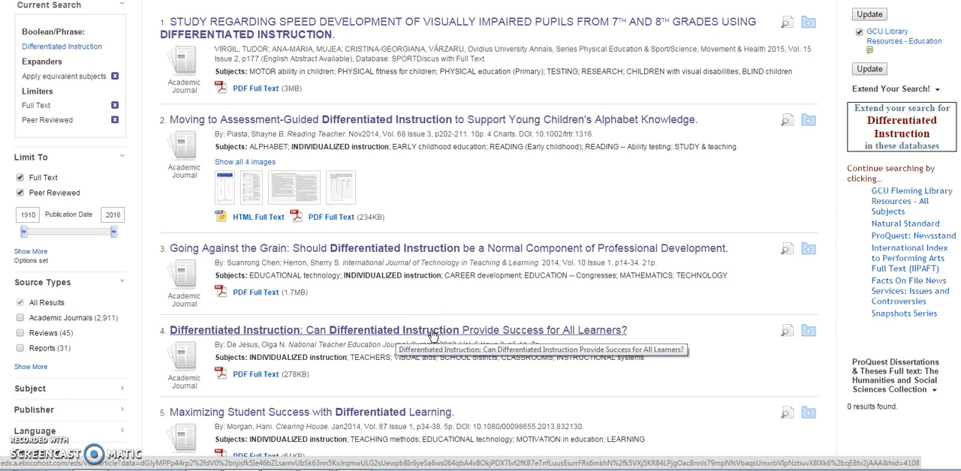
pyautogui.click(432, 332)
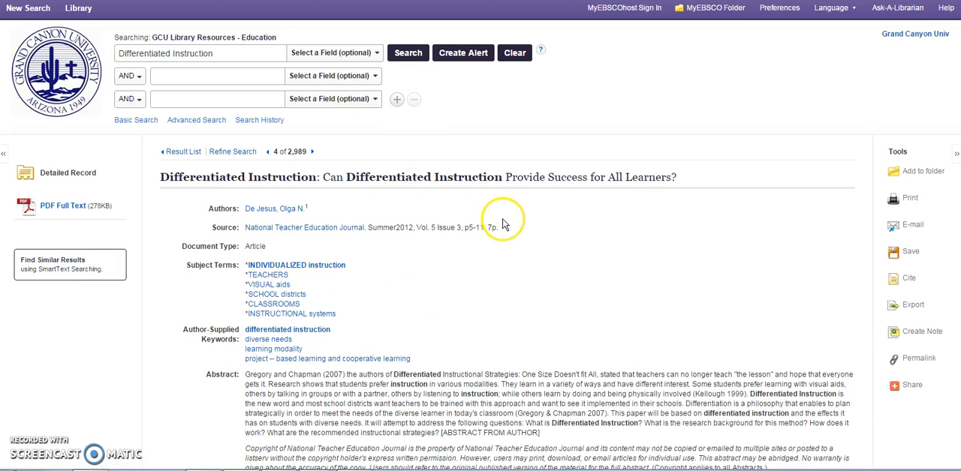
pyautogui.scroll(-3, 510, 218)
pyautogui.scroll(2, 513, 216)
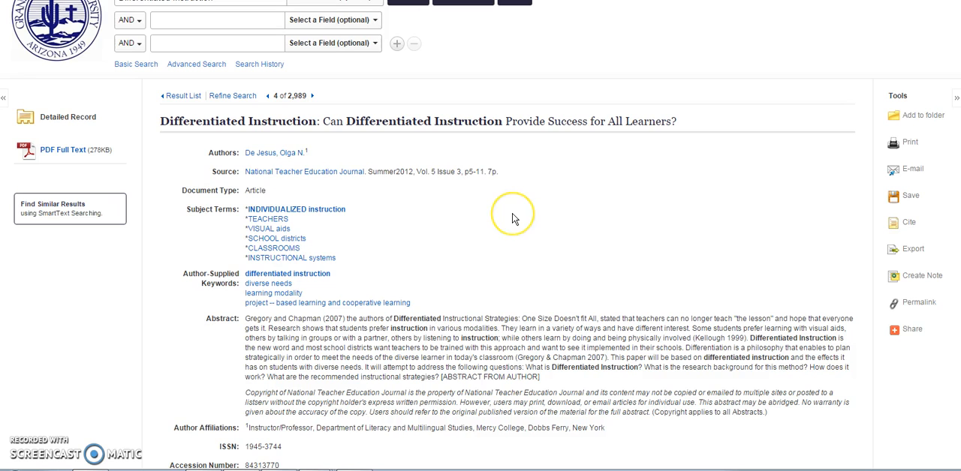
pyautogui.scroll(1, 513, 218)
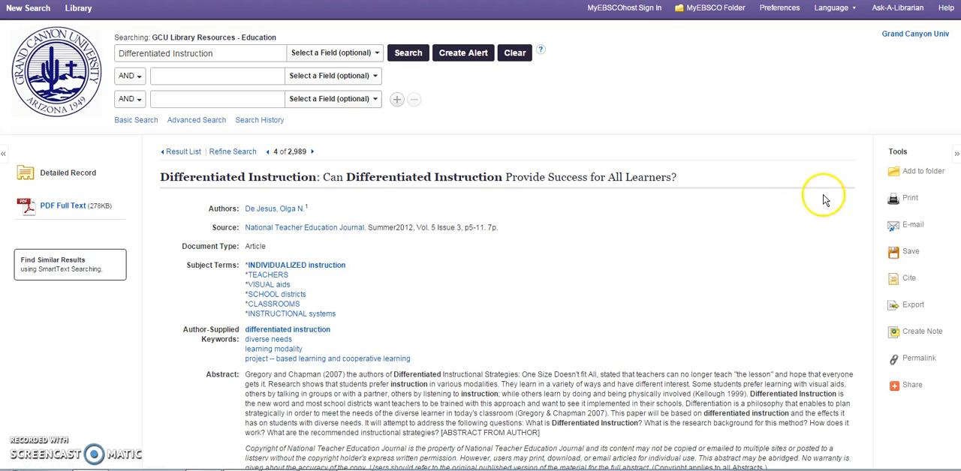
pyautogui.scroll(-3, 706, 248)
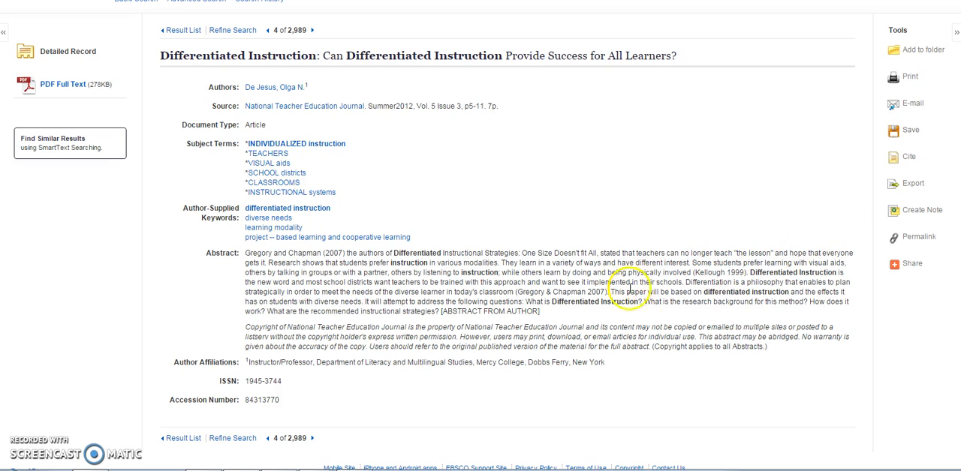
pyautogui.scroll(3, 724, 225)
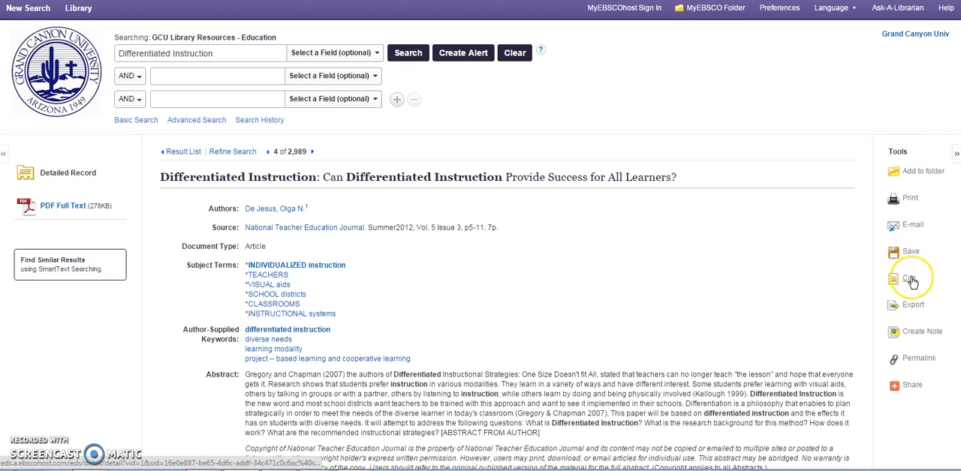
# - Show the article's permalink and copy the full link
pyautogui.click(920, 360)
pyautogui.click(397, 179)
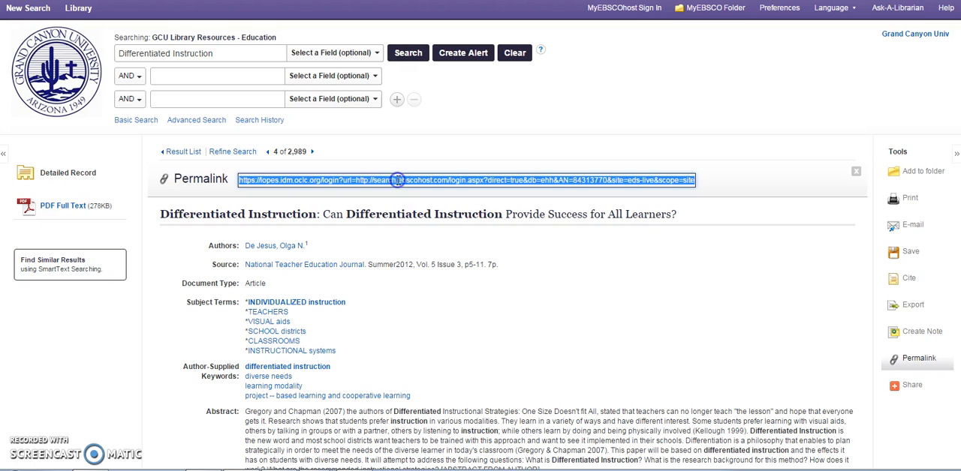
pyautogui.rightClick(396, 180)
pyautogui.click(428, 206)
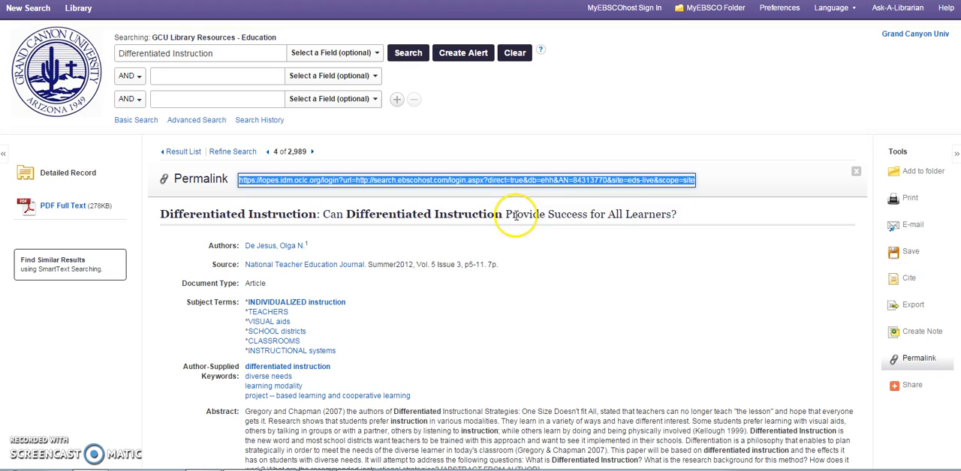
# - Show the article's citation formats and copy the APA reference
pyautogui.click(909, 281)
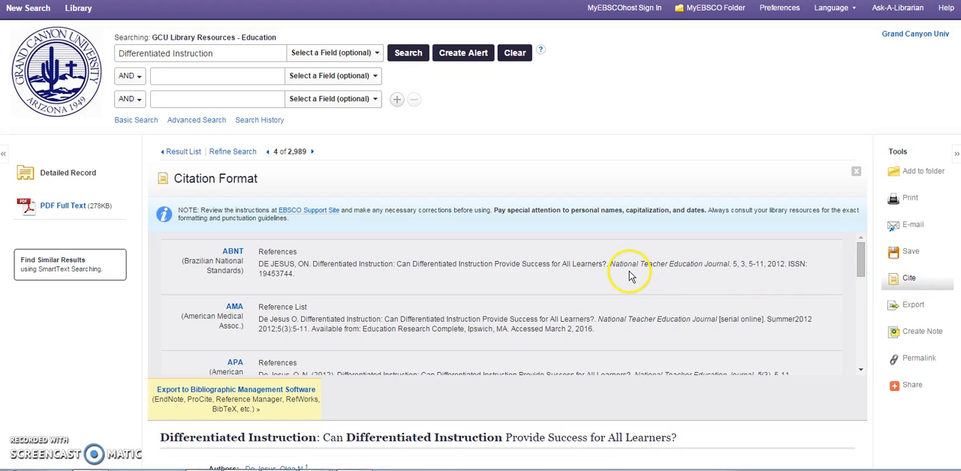
pyautogui.scroll(-3, 593, 275)
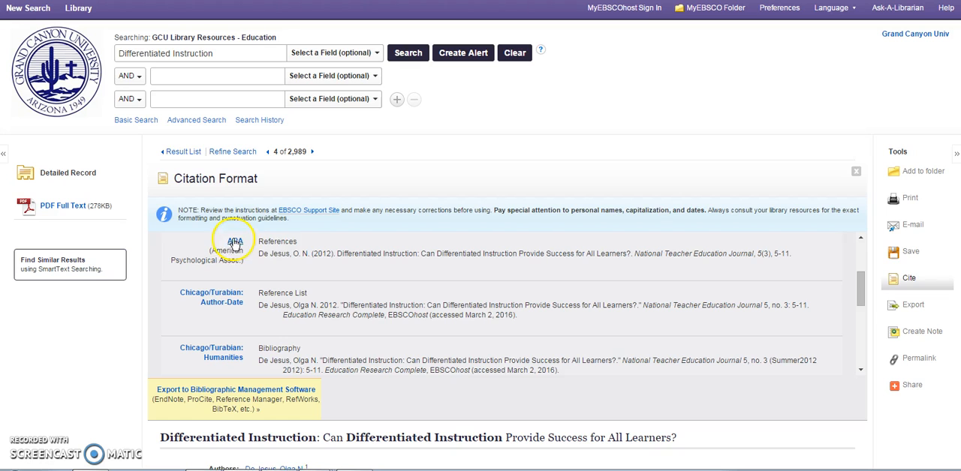
pyautogui.moveTo(259, 254); pyautogui.dragTo(781, 255)
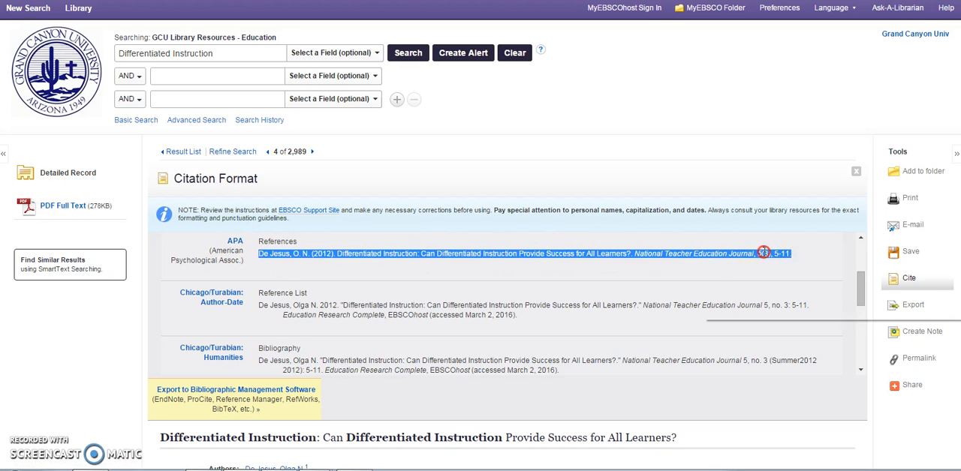
pyautogui.rightClick(764, 251)
pyautogui.click(780, 257)
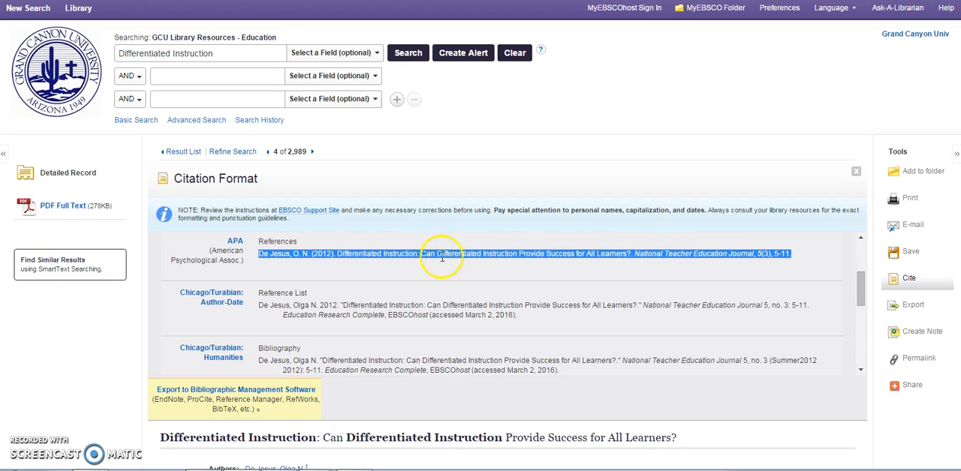
pyautogui.rightClick(498, 257)
pyautogui.click(508, 263)
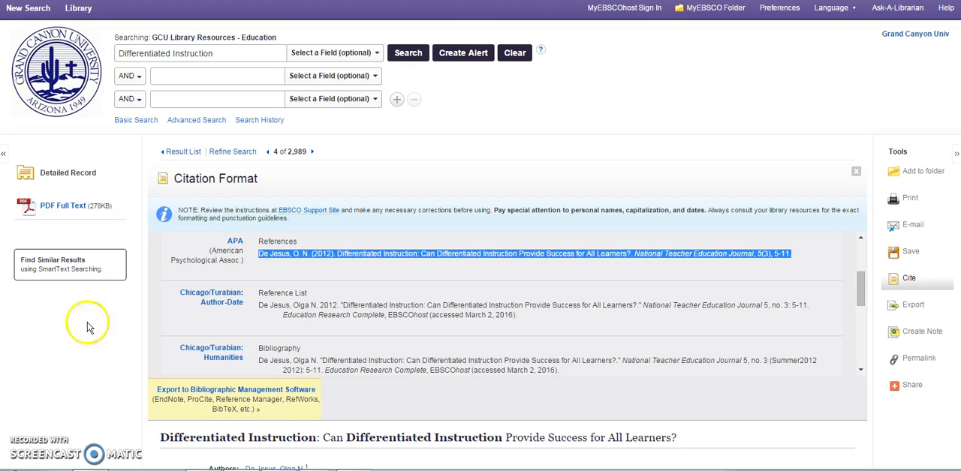
# - Switch to Word 2013 and paste the copied APA reference into a blank document
pyautogui.click(15, 470)
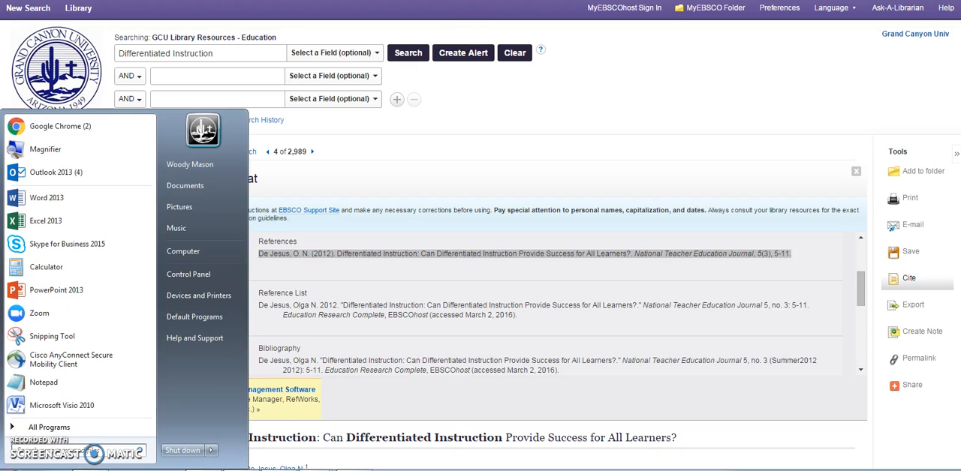
pyautogui.click(61, 199)
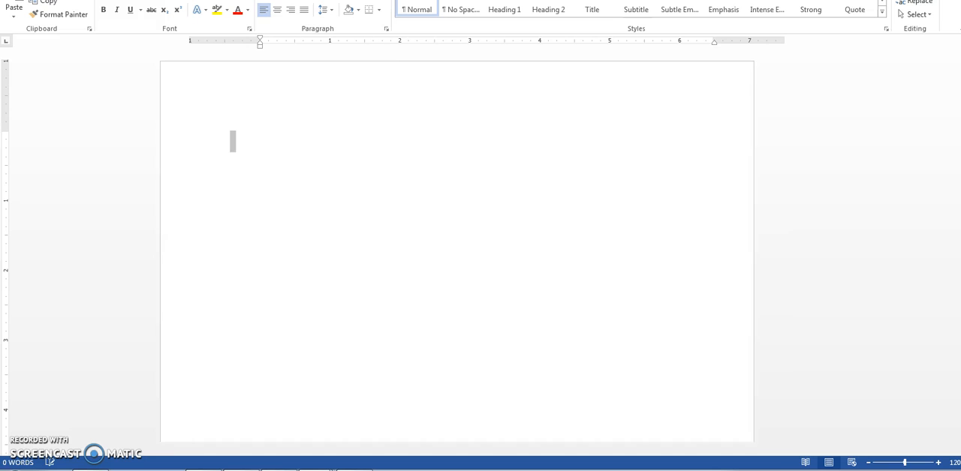
pyautogui.hotkey('ctrl', 'v')
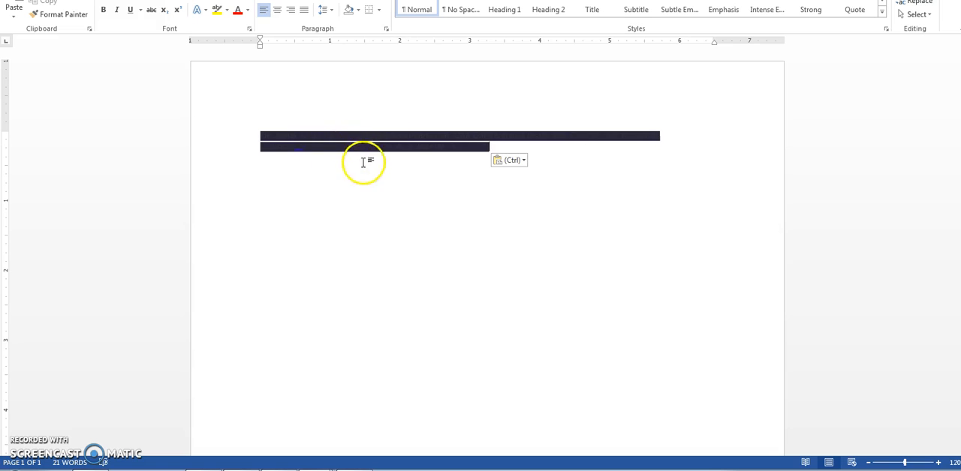
# - Paste the APA reference again on a new line below the first copy, using Merge Formatting
pyautogui.click(260, 174)
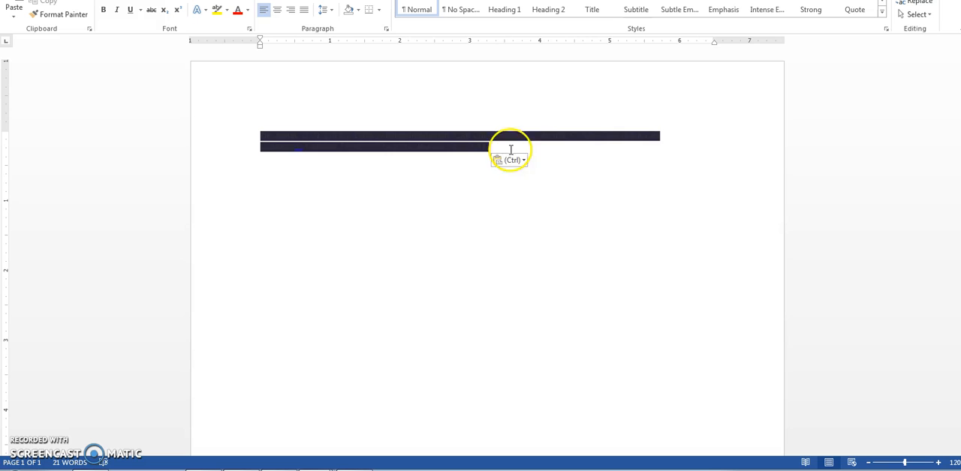
pyautogui.press('Return')
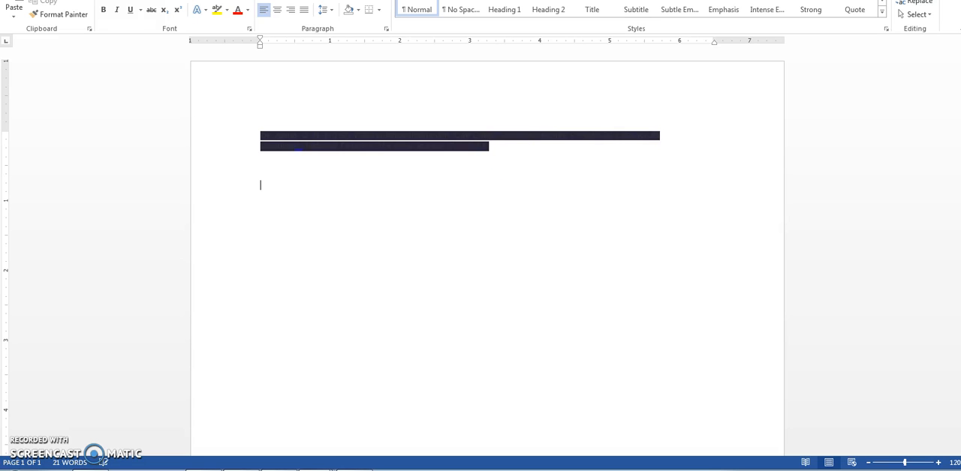
pyautogui.rightClick(260, 192)
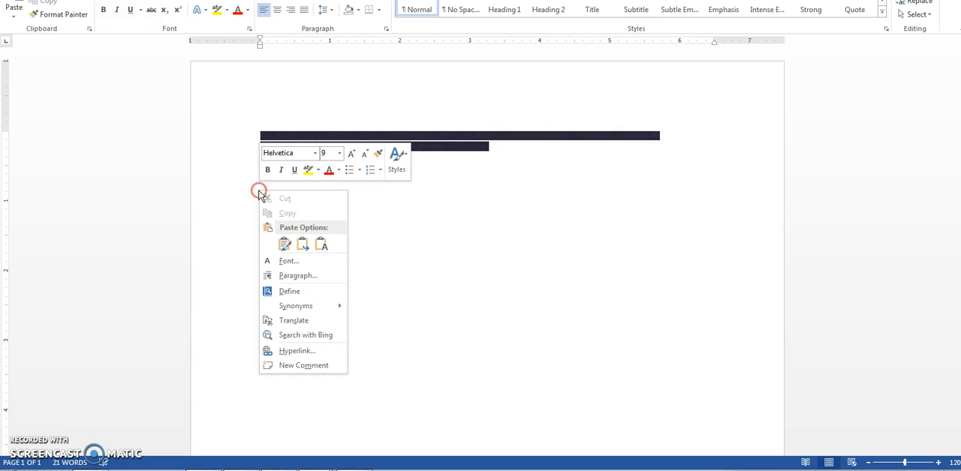
pyautogui.click(283, 245)
pyautogui.click(283, 248)
pyautogui.click(306, 249)
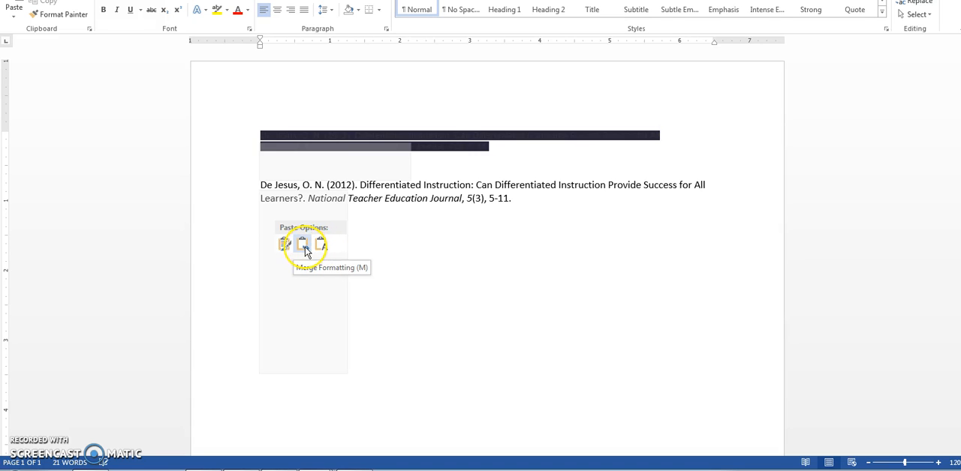
pyautogui.click(304, 249)
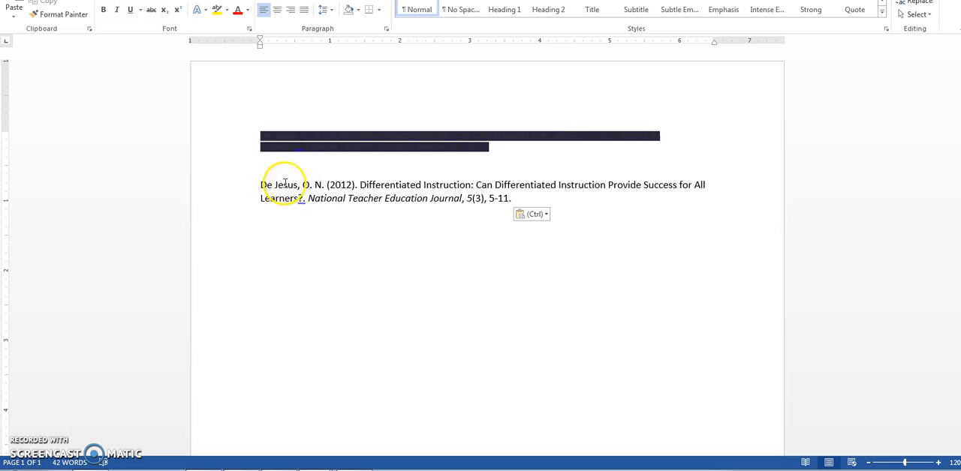
# - Delete the dark-background copy of the reference and the blank line above the remaining one
pyautogui.click(502, 151)
pyautogui.moveTo(502, 150); pyautogui.dragTo(210, 110)
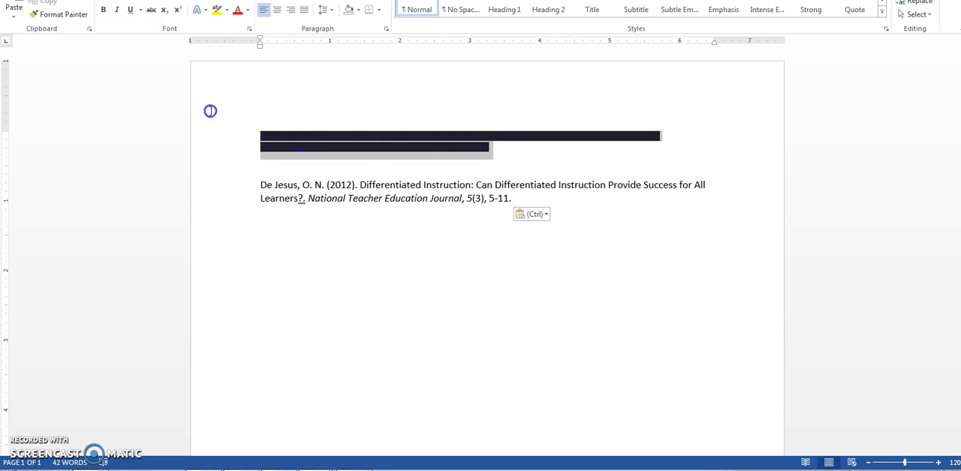
pyautogui.press('Delete')
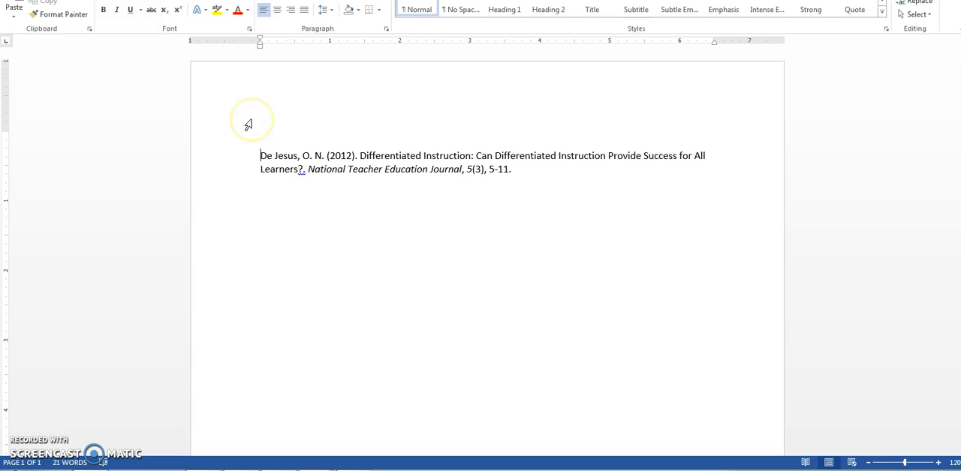
pyautogui.press('BackSpace')
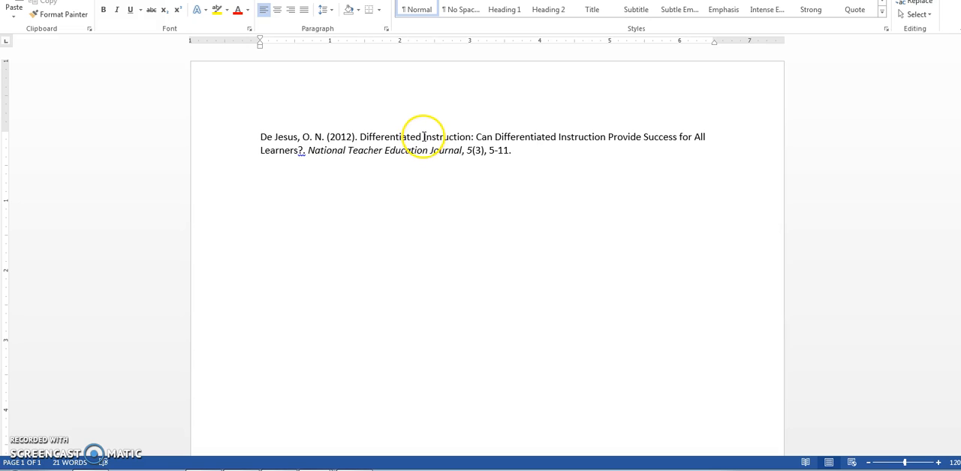
# - Change the capital I in the first "Instruction" of the article title to a lowercase i
pyautogui.moveTo(360, 137); pyautogui.dragTo(315, 152)
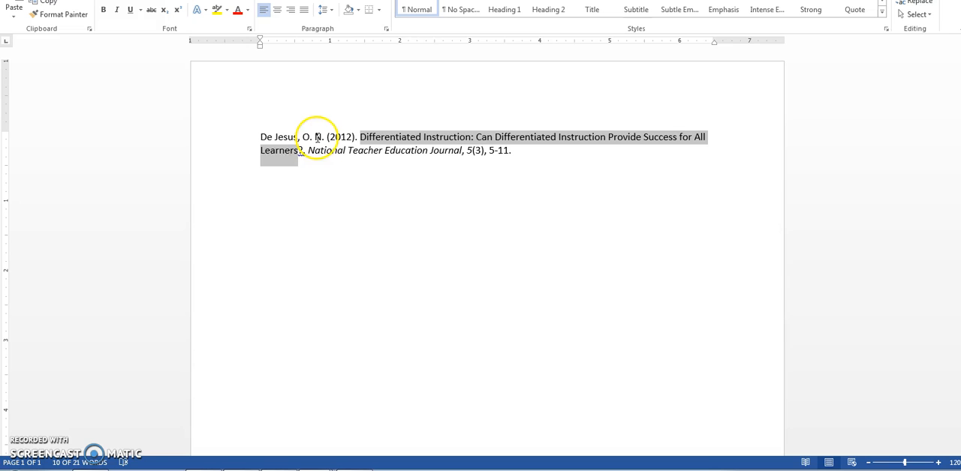
pyautogui.click(423, 138)
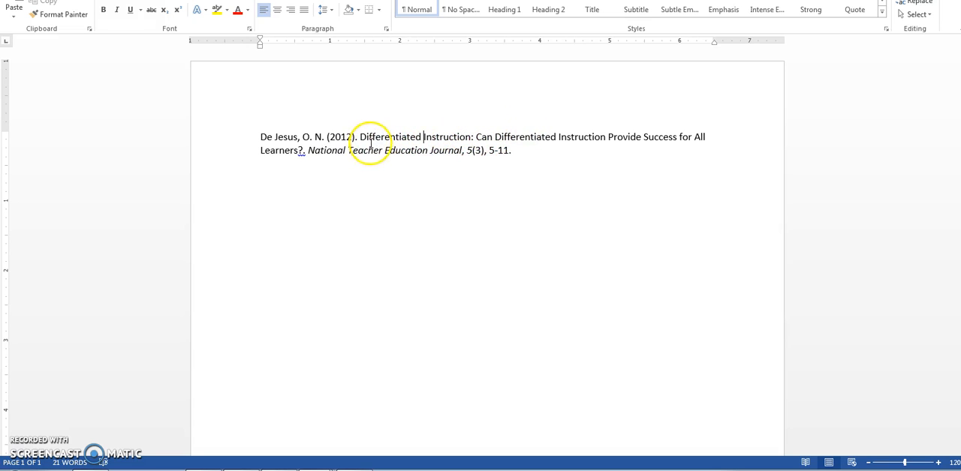
pyautogui.click(426, 136)
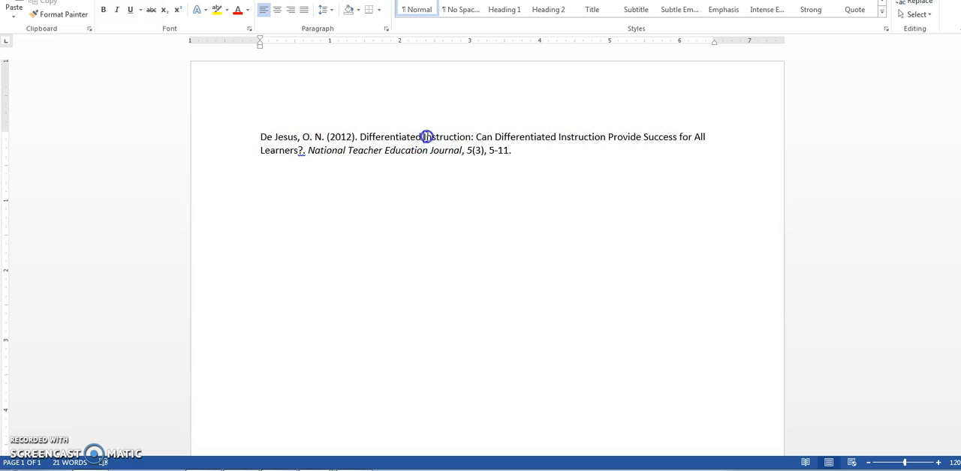
pyautogui.moveTo(424, 137); pyautogui.dragTo(429, 136)
pyautogui.write('i')
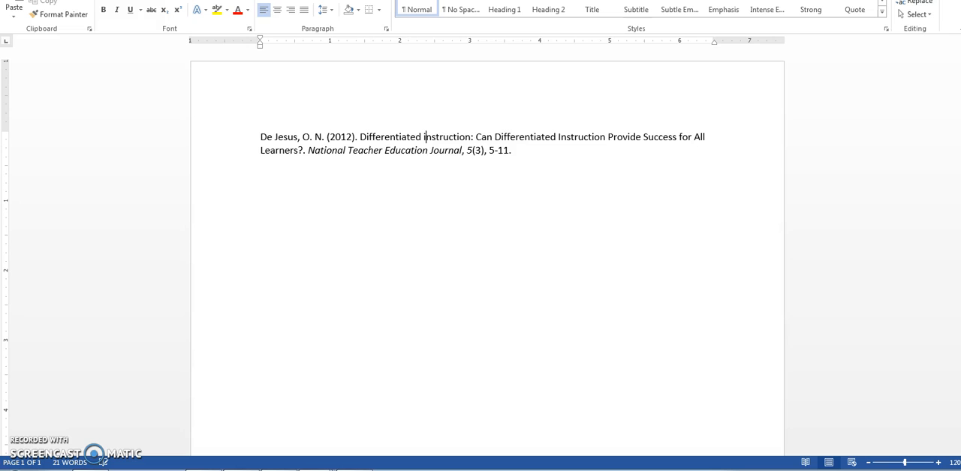
# - Lowercase the remaining capitalized words in the article title after "Can", giving "differentiated instruction provide success for all learners"
pyautogui.moveTo(494, 136); pyautogui.dragTo(612, 144)
pyautogui.write('di')
pyautogui.write('p')
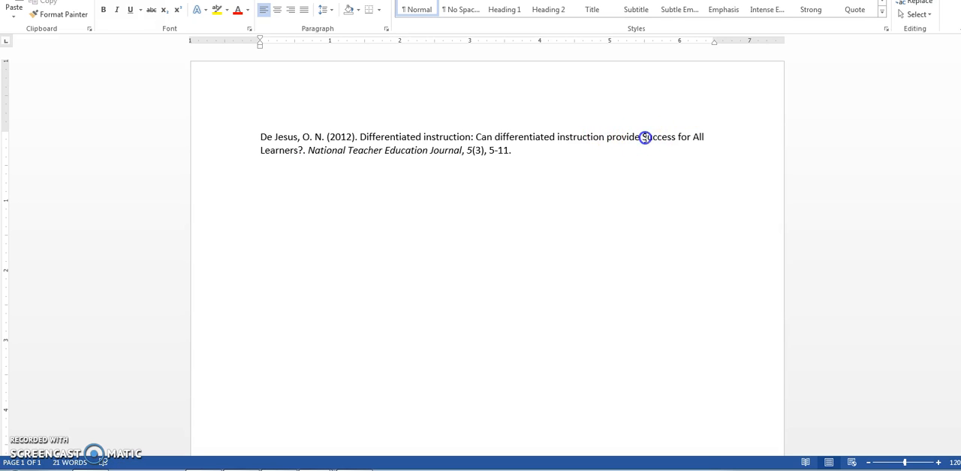
pyautogui.moveTo(642, 137); pyautogui.dragTo(693, 137)
pyautogui.write('s?. N')
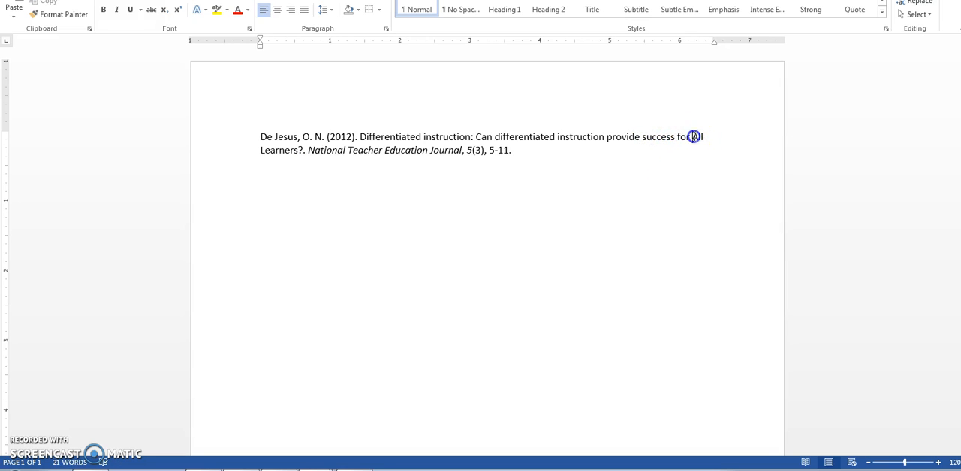
pyautogui.write('a')
pyautogui.moveTo(260, 150); pyautogui.dragTo(264, 151)
pyautogui.write('l')
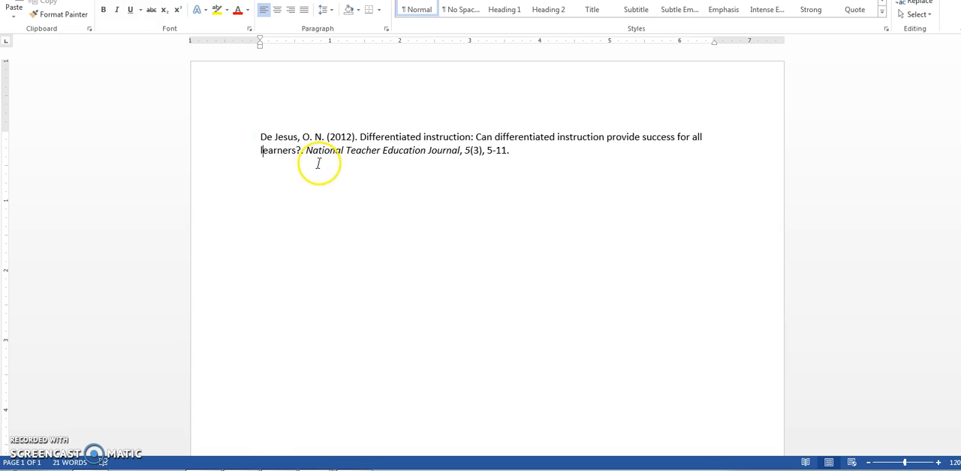
# - Add a new line below the reference and apply a hanging indent to the reference paragraph
pyautogui.click(517, 152)
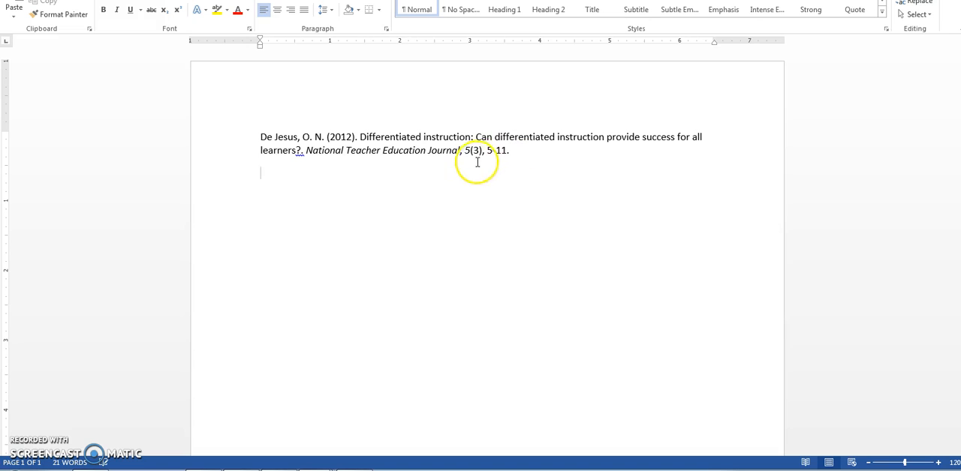
pyautogui.tripleClick(449, 147)
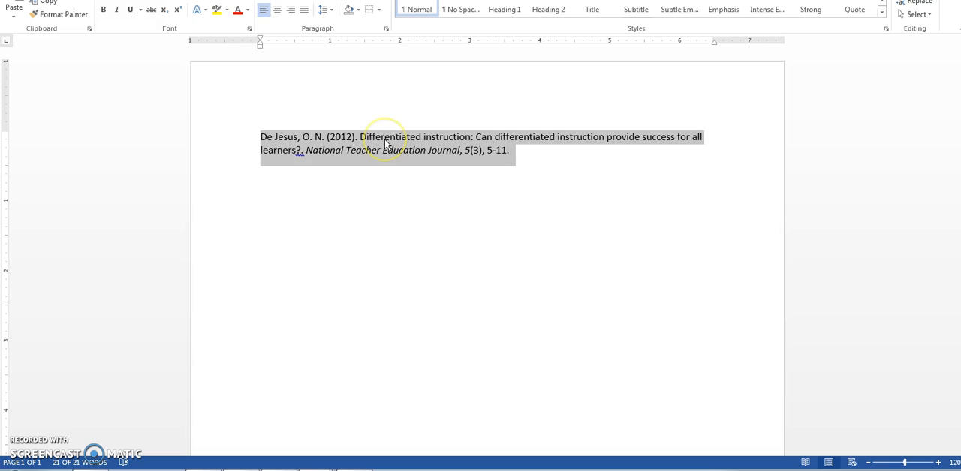
pyautogui.hotkey('ctrl', 't')
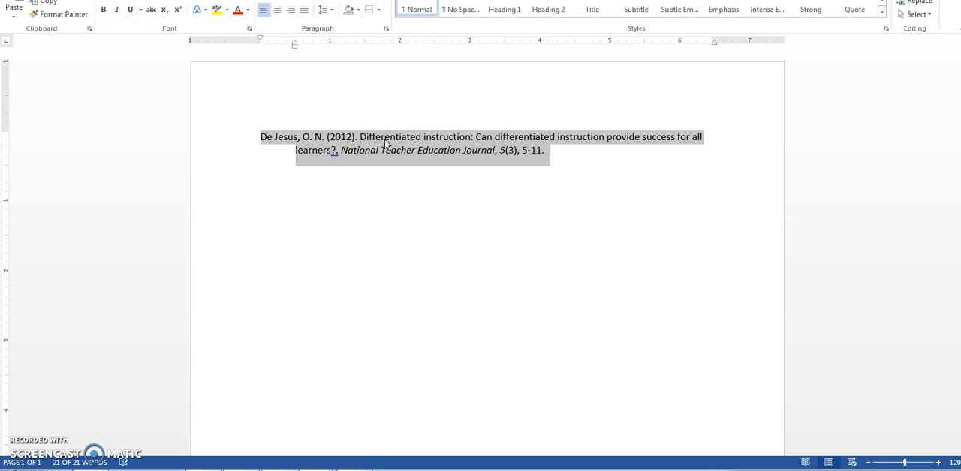
# - Set the line spacing of the reference paragraph to Double, keeping the 0.5" hanging indent
pyautogui.click(387, 28)
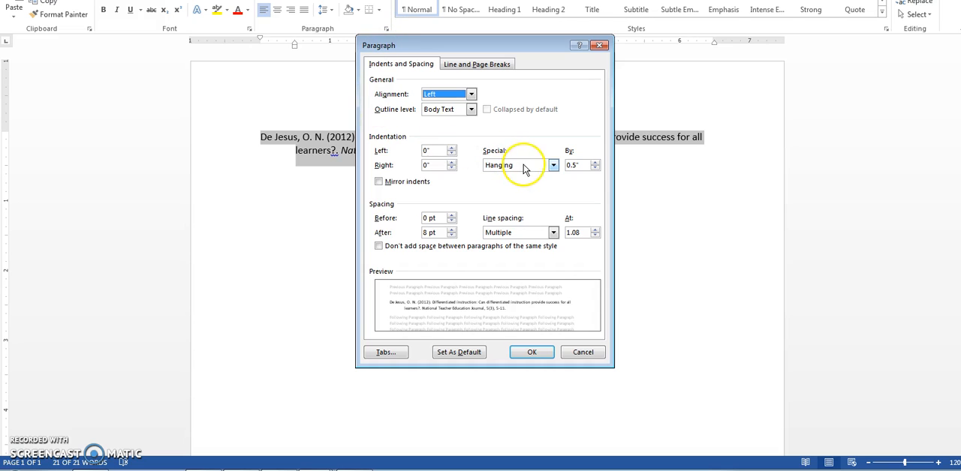
pyautogui.click(552, 165)
pyautogui.click(552, 166)
pyautogui.click(553, 232)
pyautogui.click(515, 258)
pyautogui.click(531, 352)
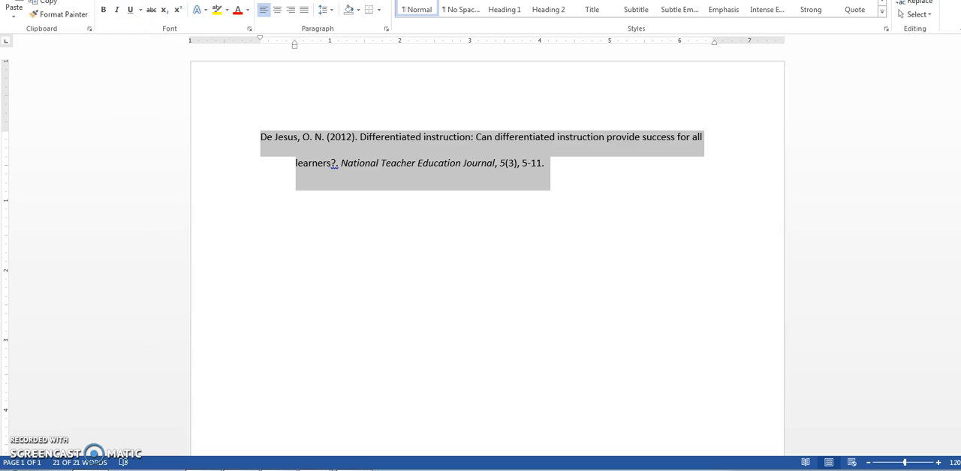
# - Change the reference's font to Times New Roman and its size to 12
pyautogui.rightClick(355, 143)
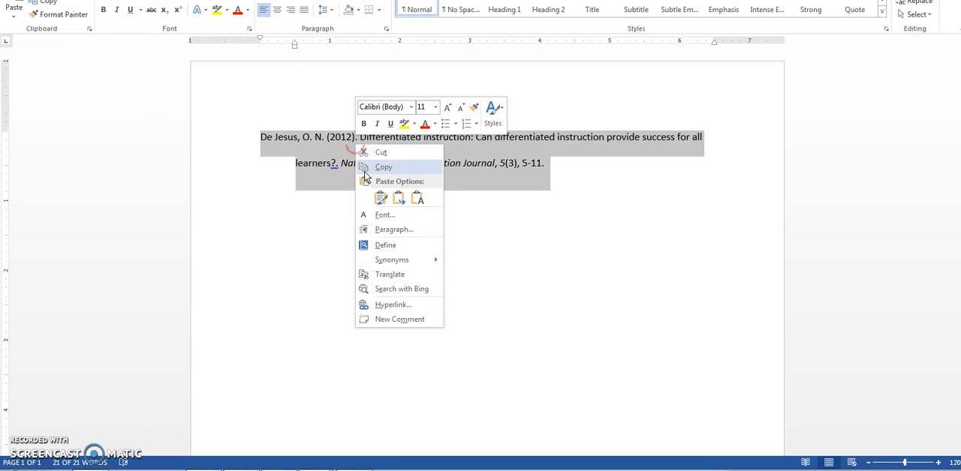
pyautogui.click(400, 216)
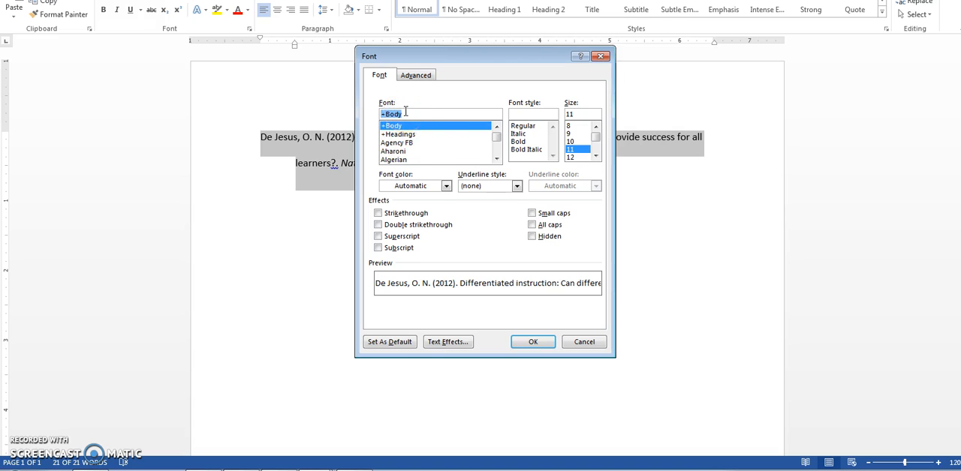
pyautogui.write('time')
pyautogui.press('Return')
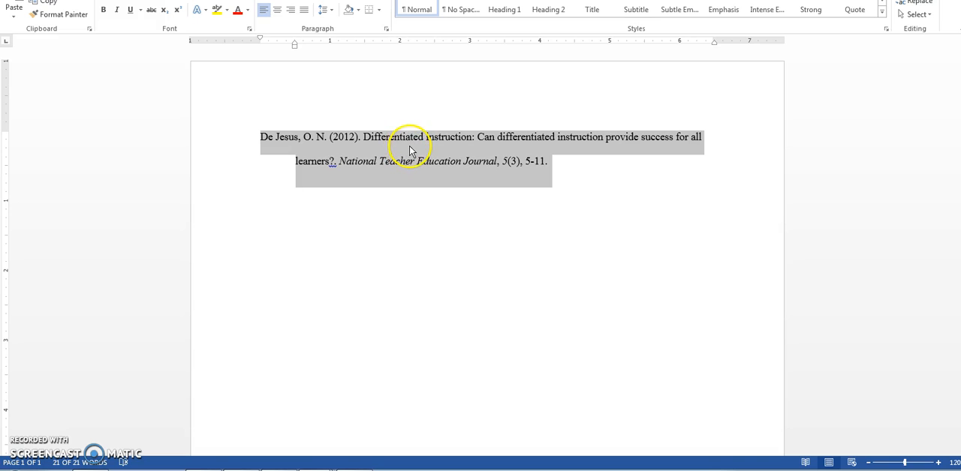
pyautogui.click(174, 1)
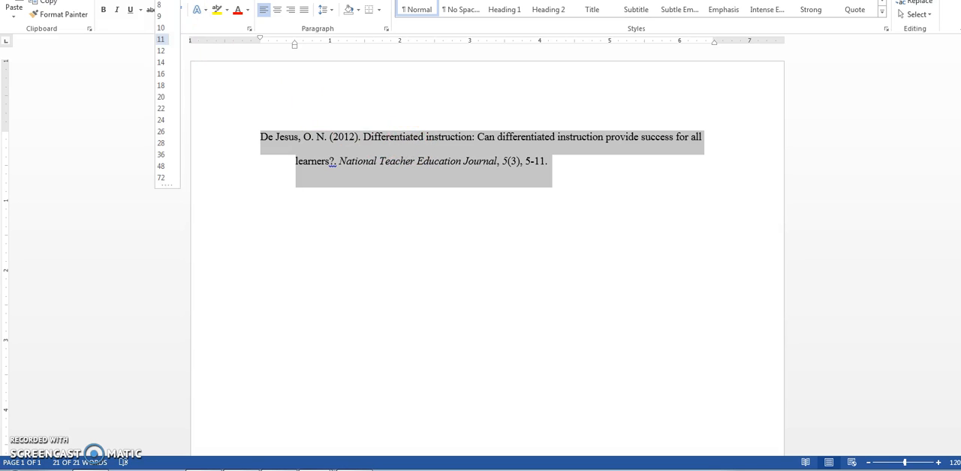
pyautogui.click(161, 54)
# - Add two parenthetical in-text citations below the reference, one with the author's surname and 2012, the other also with "p. 5"
pyautogui.click(273, 242)
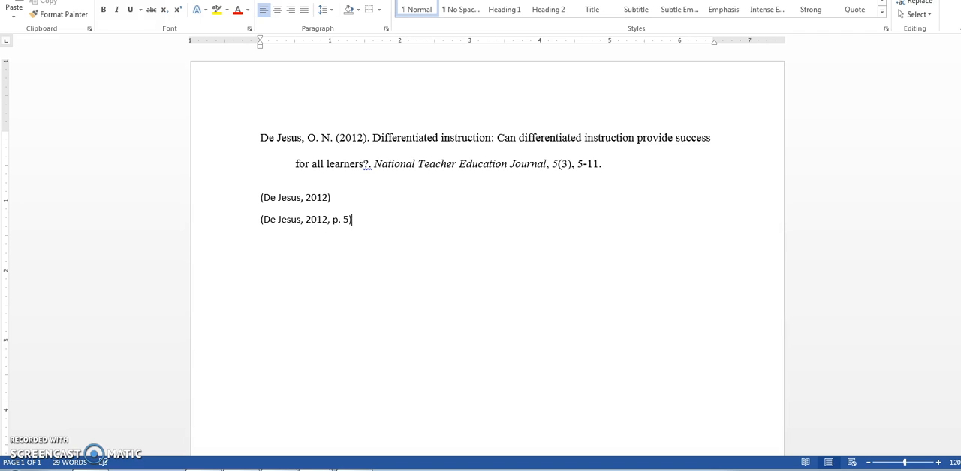
pyautogui.click(341, 219)
pyautogui.moveTo(376, 221); pyautogui.dragTo(245, 143)
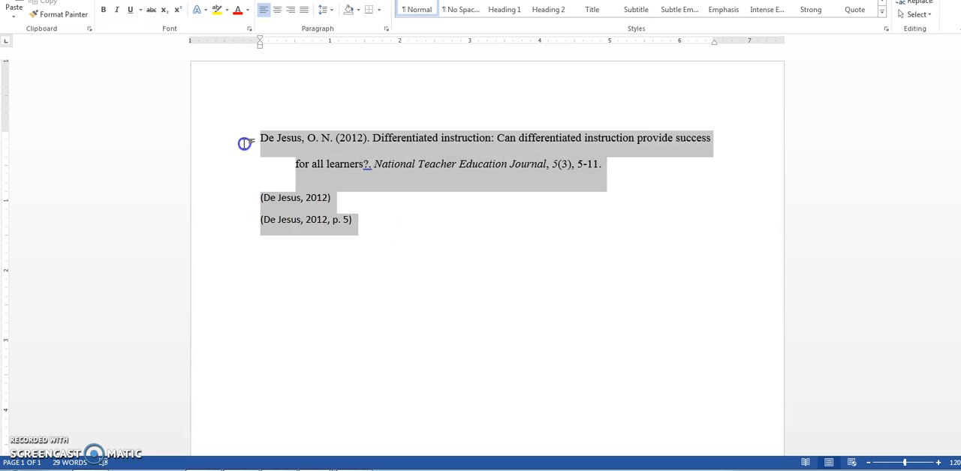
pyautogui.click(317, 143)
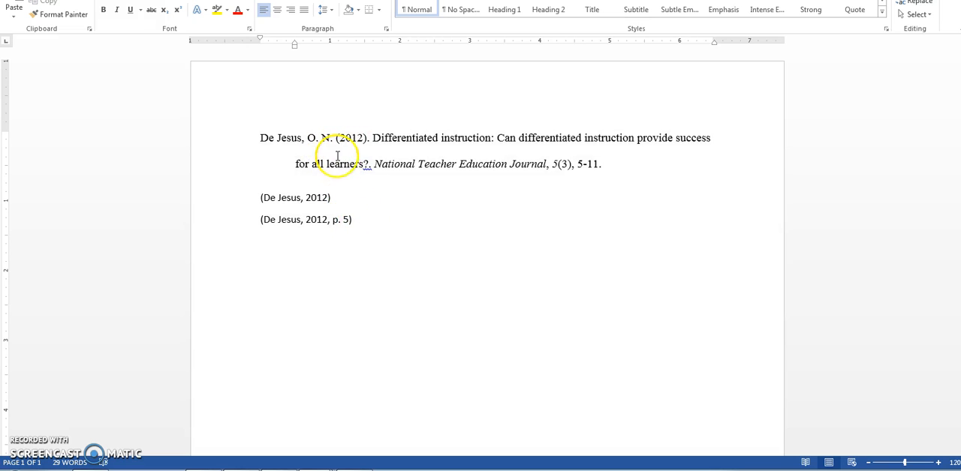
pyautogui.click(357, 219)
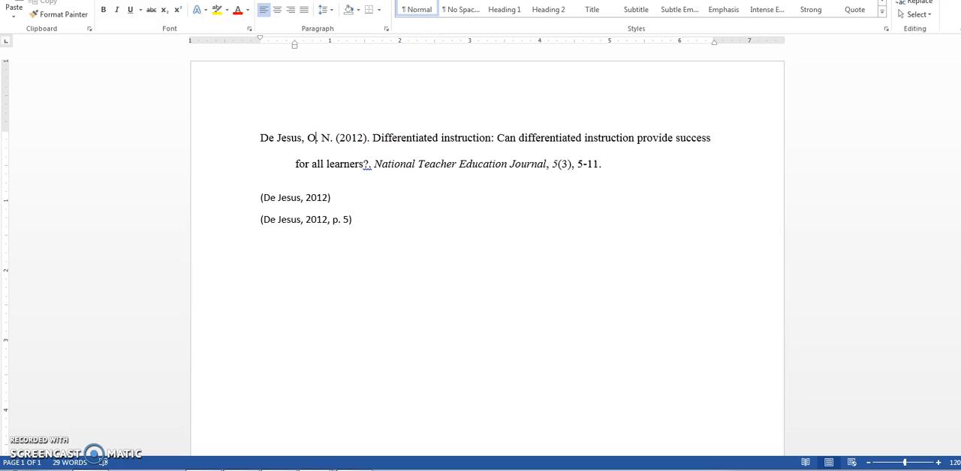